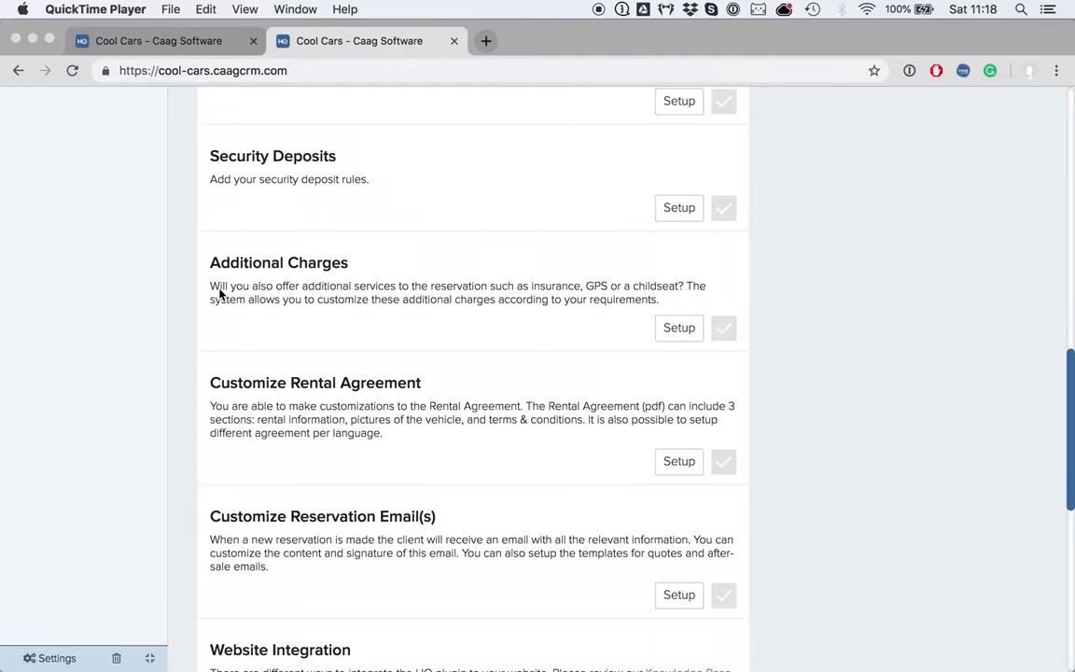
Open the setup page for Additional Charges from the setup checklist.
{"action": "left_click", "coordinate": [215, 263]}
{"action": "left_click_drag", "start_coordinate": [214, 262], "coordinate": [292, 279]}
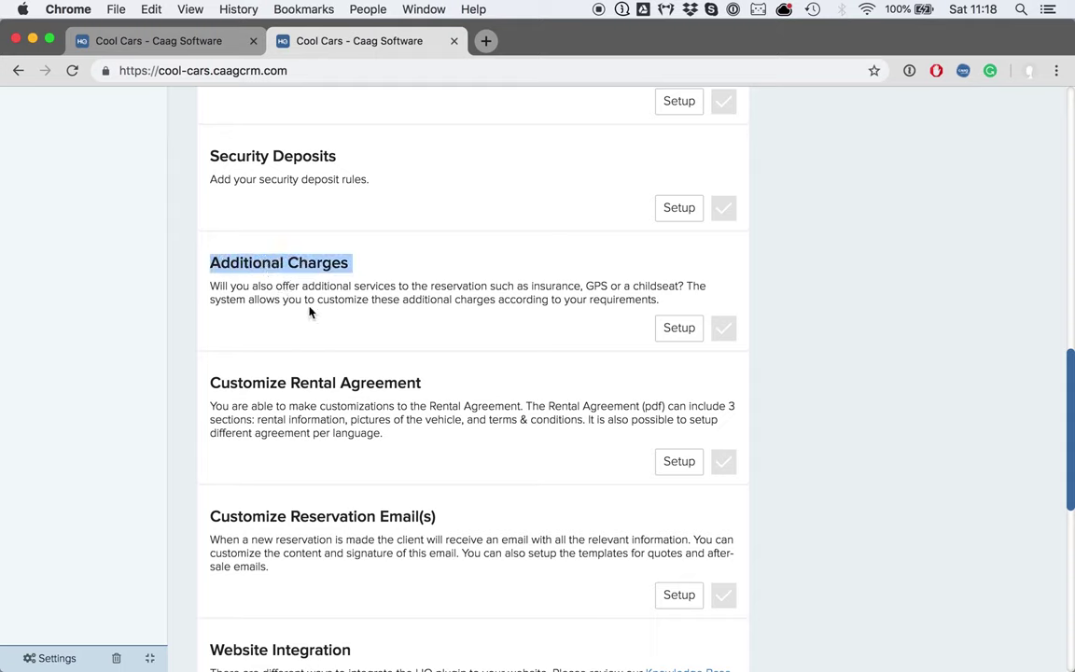
{"action": "left_click", "coordinate": [682, 330]}
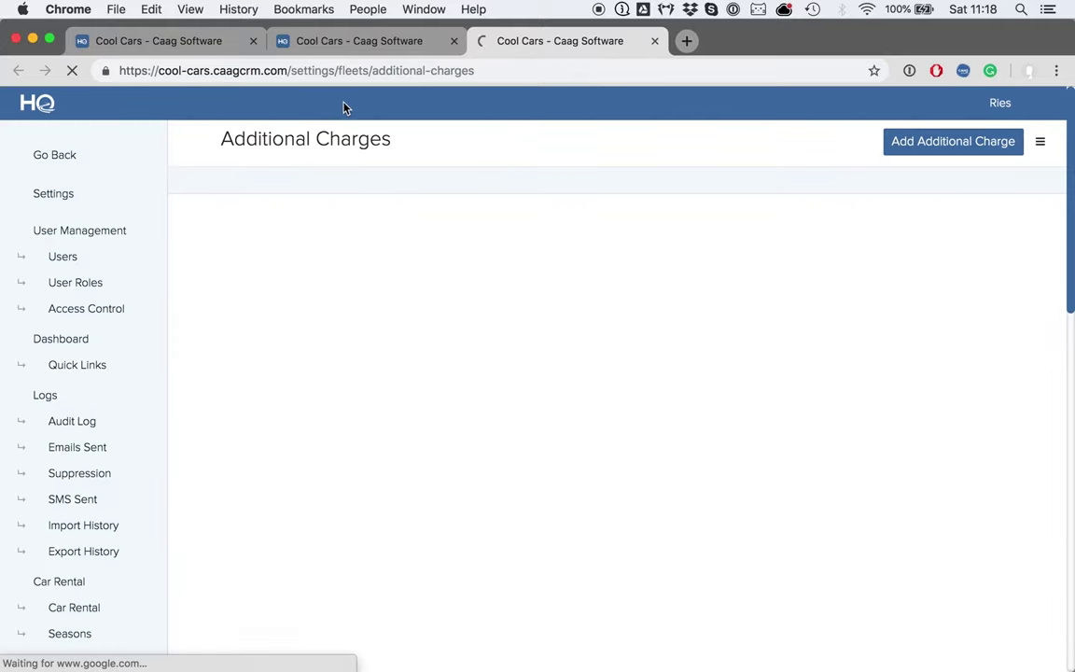
{"action": "double_click", "coordinate": [306, 72]}
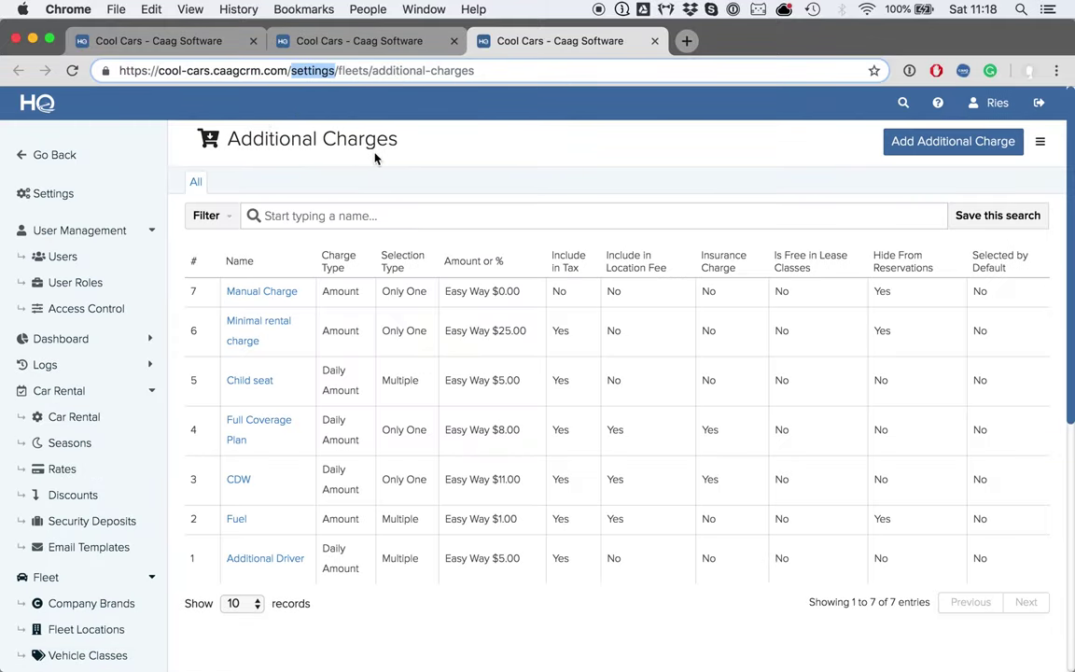
Look through the list of additional charges and open the Full Coverage Plan charge for editing.
{"action": "scroll", "coordinate": [366, 158], "scroll_direction": "down", "scroll_amount": 1}
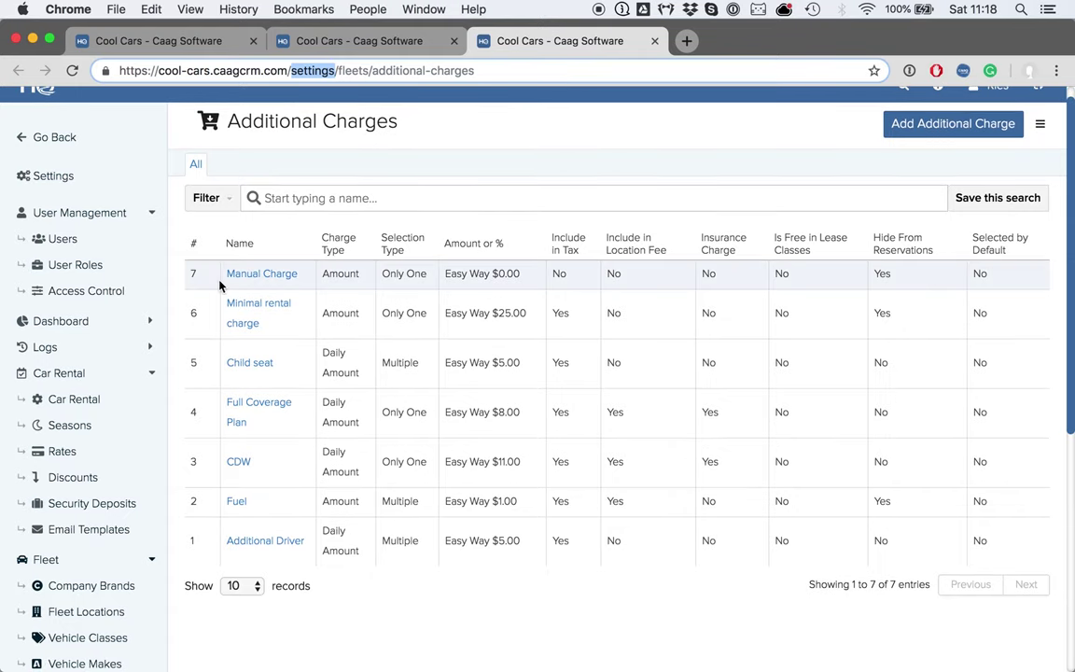
{"action": "scroll", "coordinate": [260, 392], "scroll_direction": "down", "scroll_amount": 1}
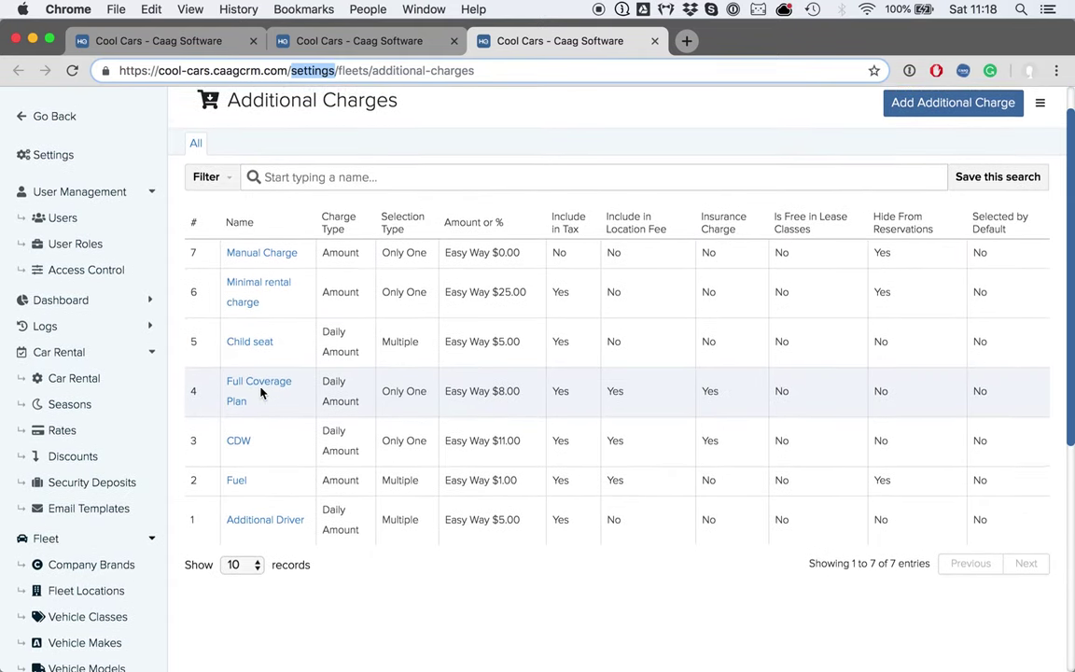
{"action": "scroll", "coordinate": [260, 392], "scroll_direction": "down", "scroll_amount": 1}
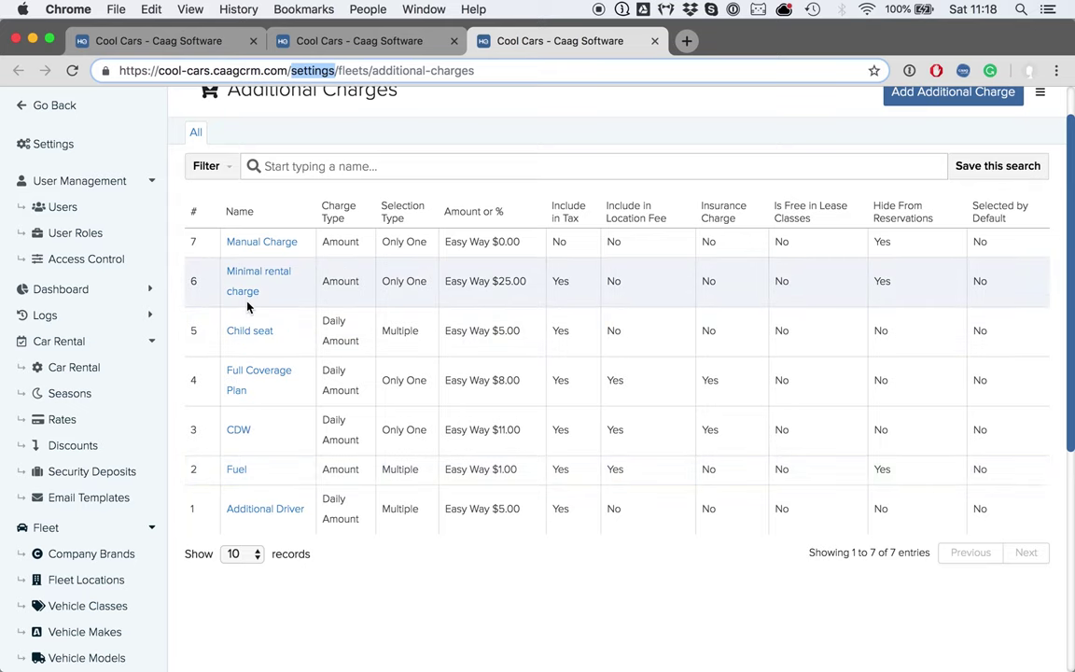
{"action": "scroll", "coordinate": [247, 308], "scroll_direction": "up", "scroll_amount": 1}
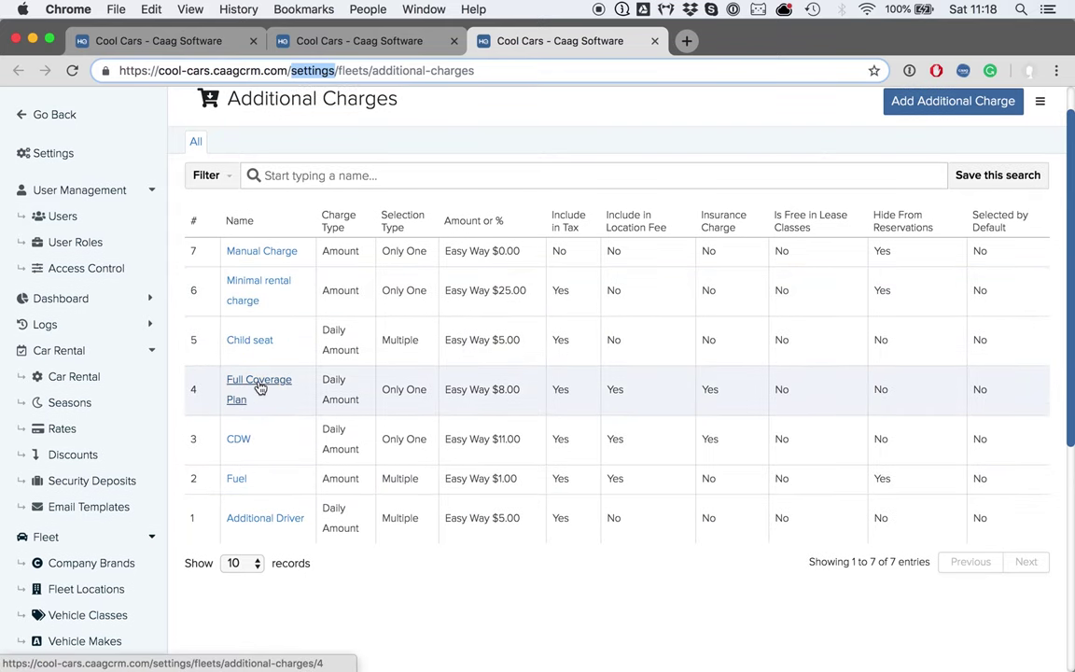
{"action": "left_click", "coordinate": [260, 388]}
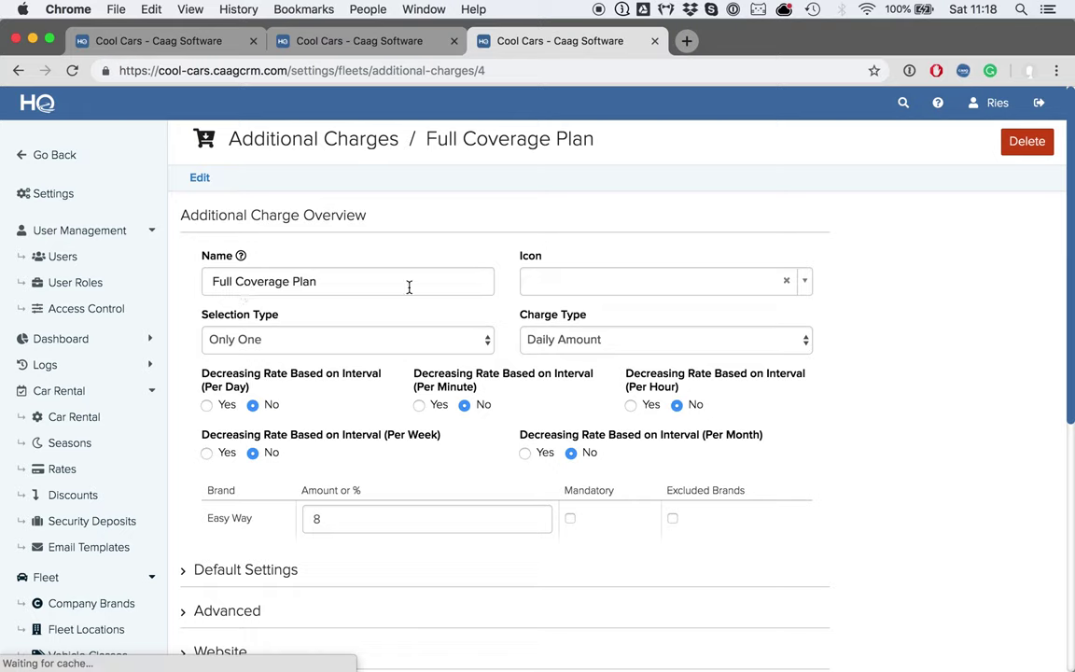
Set the Full Coverage Plan charge's icon to the solid arrow-alt-circle-right.
{"action": "left_click", "coordinate": [600, 290]}
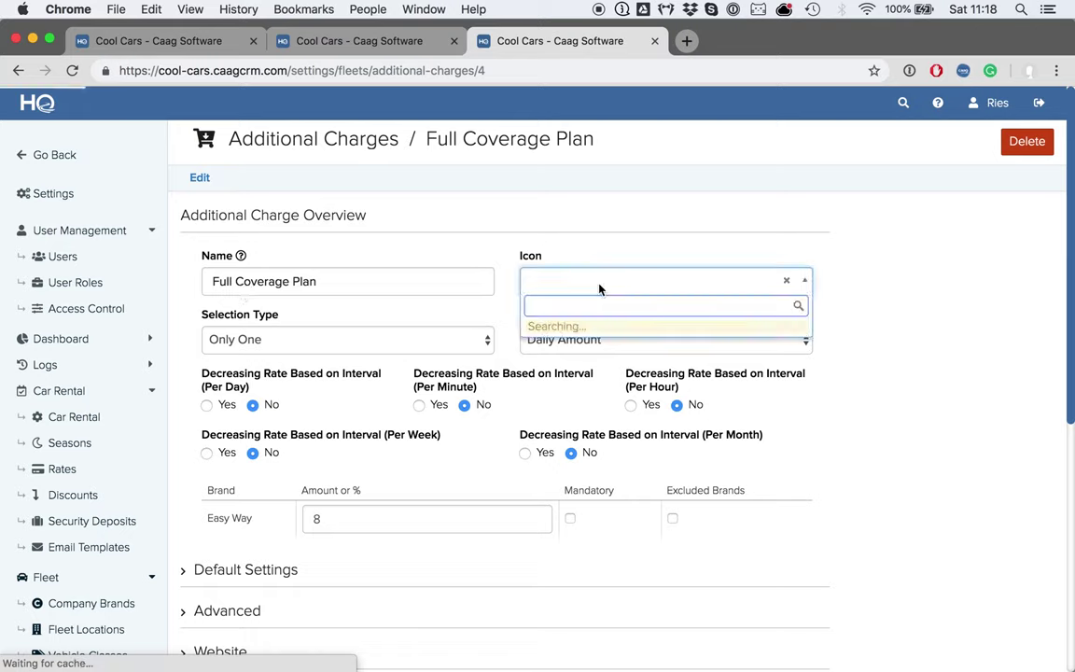
{"action": "scroll", "coordinate": [571, 438], "scroll_direction": "down", "scroll_amount": 10}
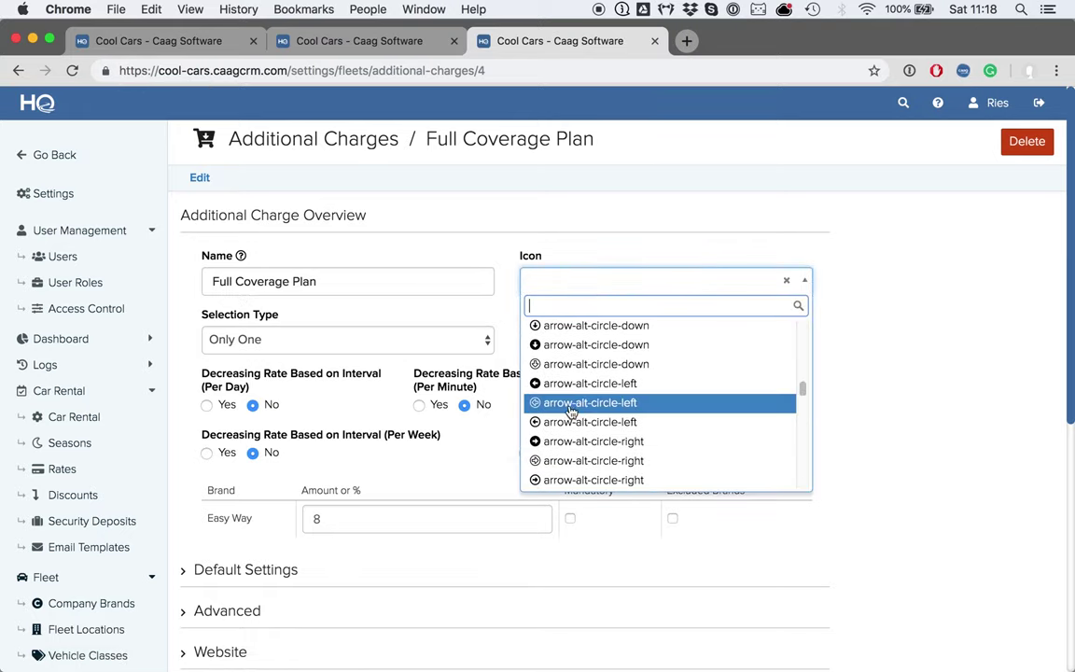
{"action": "left_click", "coordinate": [566, 451]}
Choose Only One as the selection type and Daily Amount as the charge type for the Full Coverage Plan.
{"action": "scroll", "coordinate": [509, 476], "scroll_direction": "down", "scroll_amount": 1}
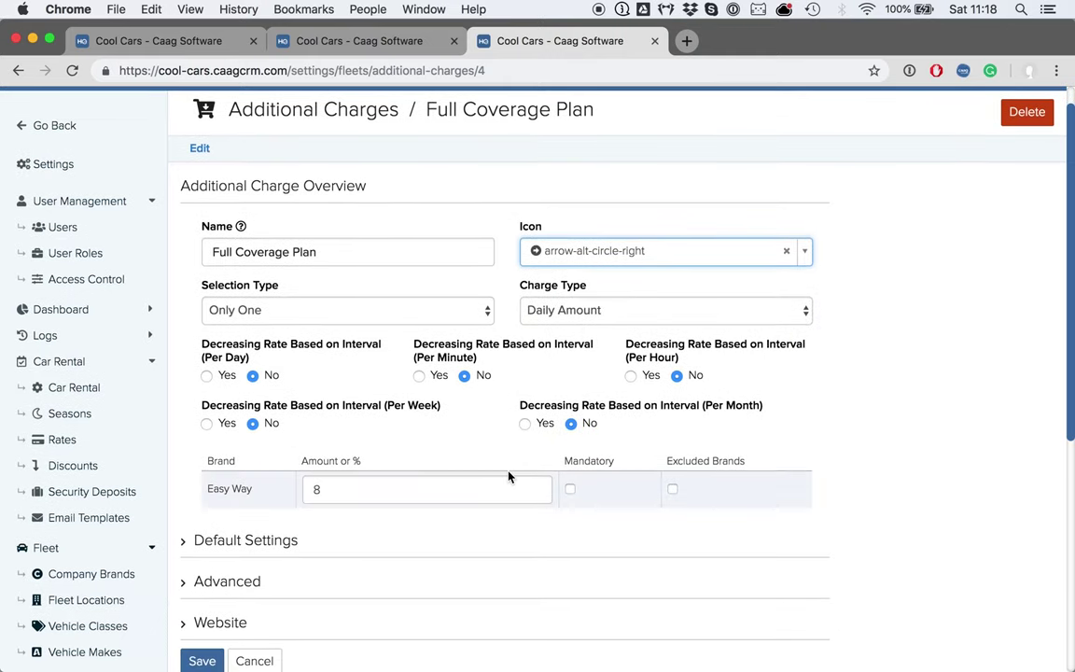
{"action": "left_click", "coordinate": [248, 318]}
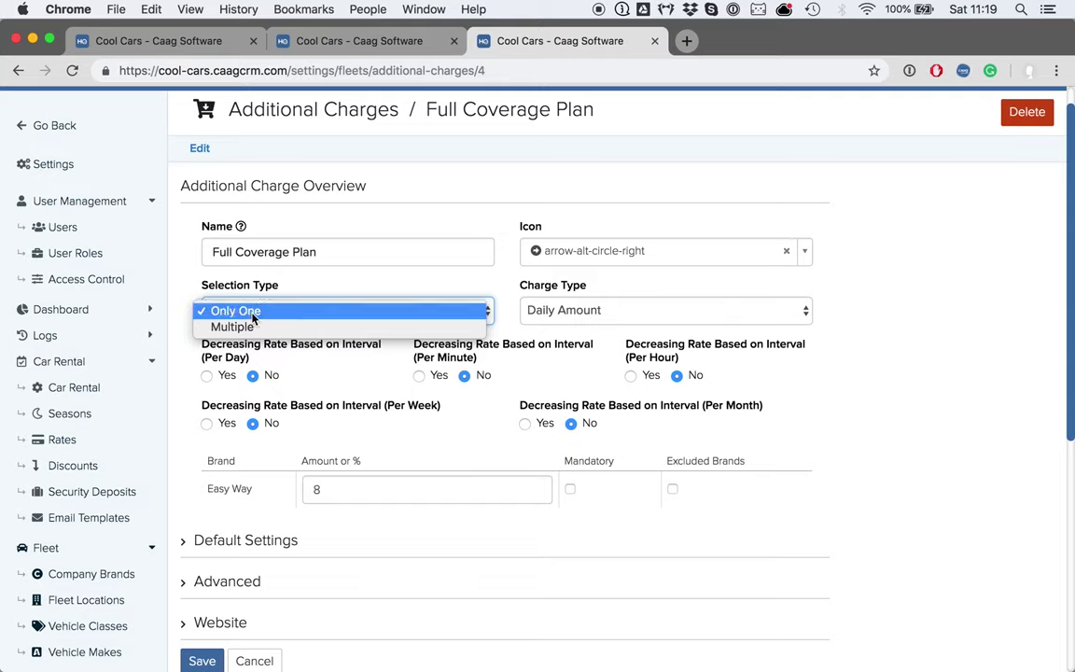
{"action": "left_click", "coordinate": [253, 316]}
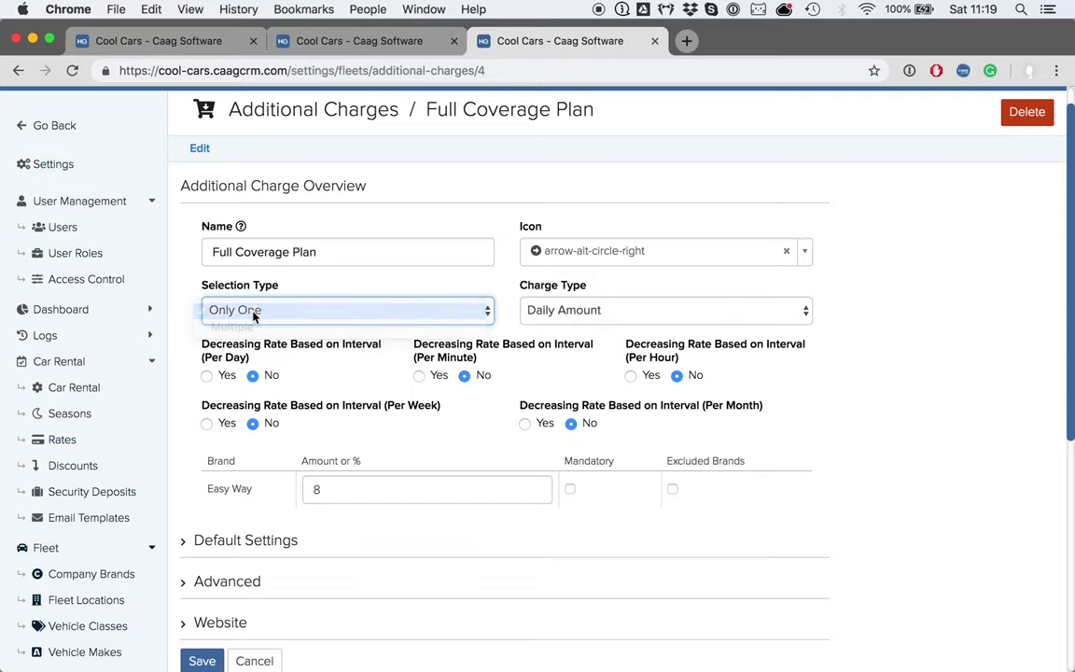
{"action": "left_click", "coordinate": [555, 312]}
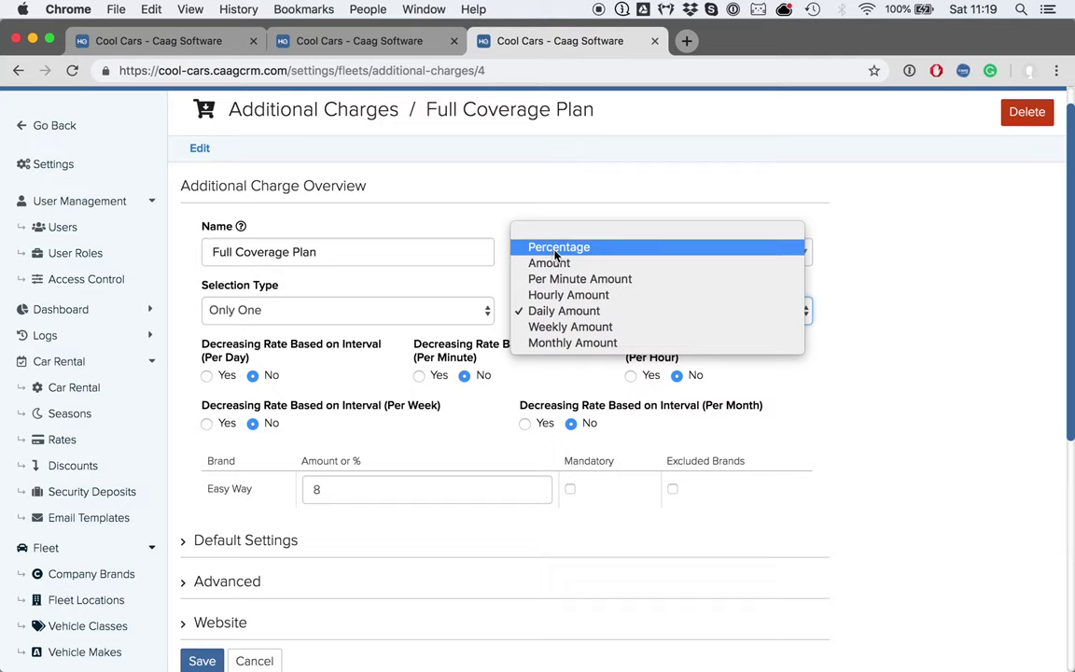
{"action": "left_click", "coordinate": [570, 319]}
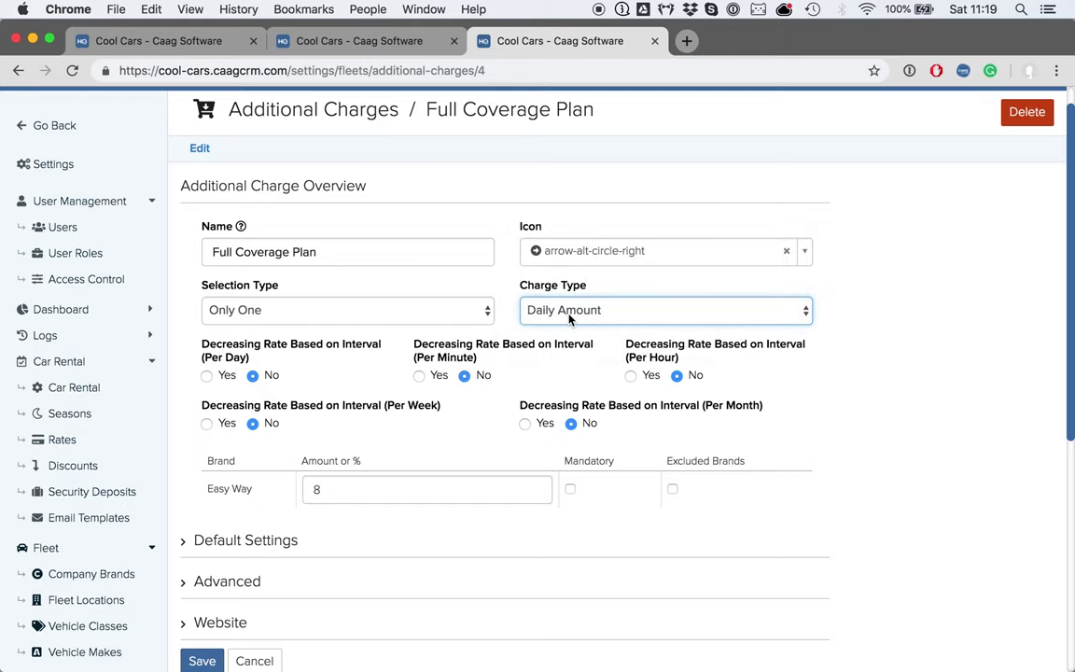
Set the Full Coverage Plan's amount for the Easy Way brand to 9.
{"action": "scroll", "coordinate": [464, 339], "scroll_direction": "down", "scroll_amount": 1}
{"action": "scroll", "coordinate": [464, 339], "scroll_direction": "down", "scroll_amount": 3}
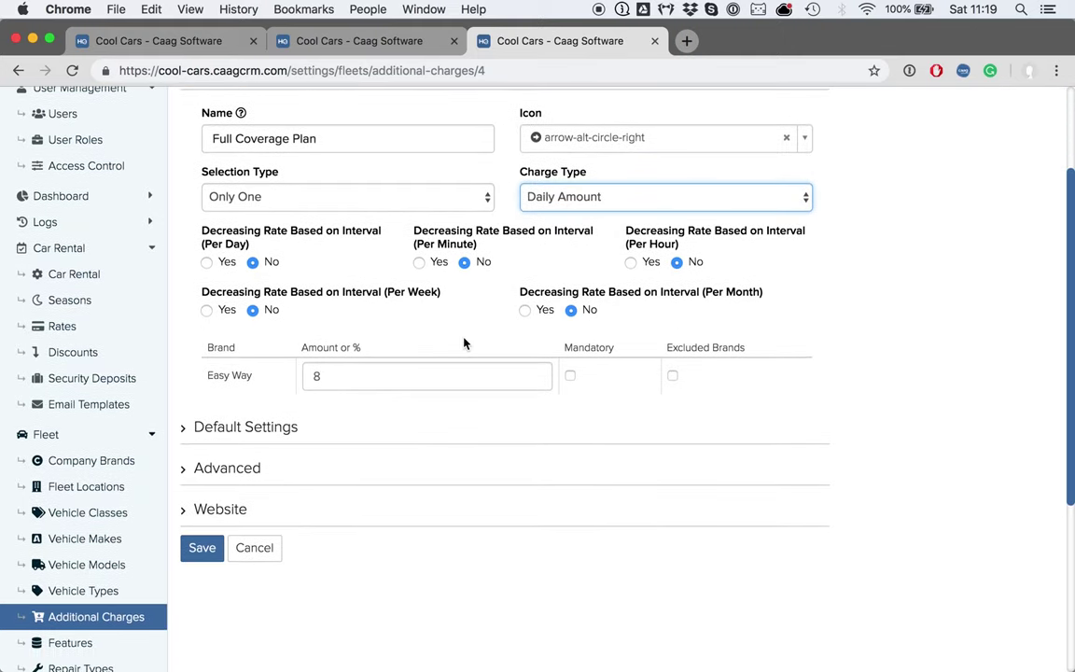
{"action": "left_click", "coordinate": [322, 319]}
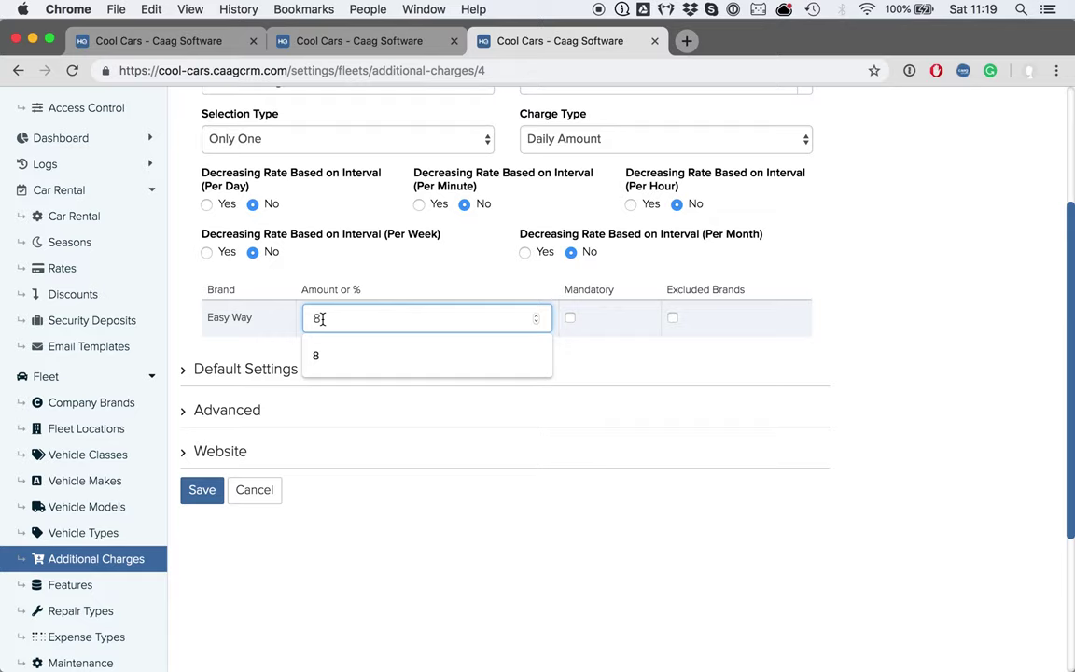
{"action": "key", "text": "BackSpace"}
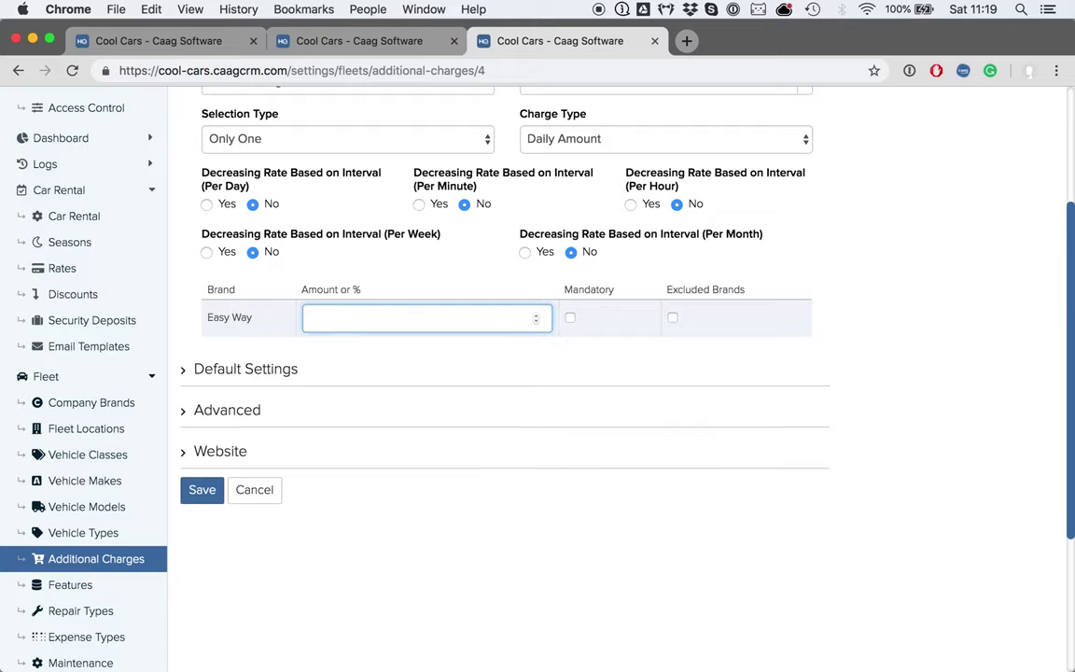
{"action": "left_click", "coordinate": [899, 326]}
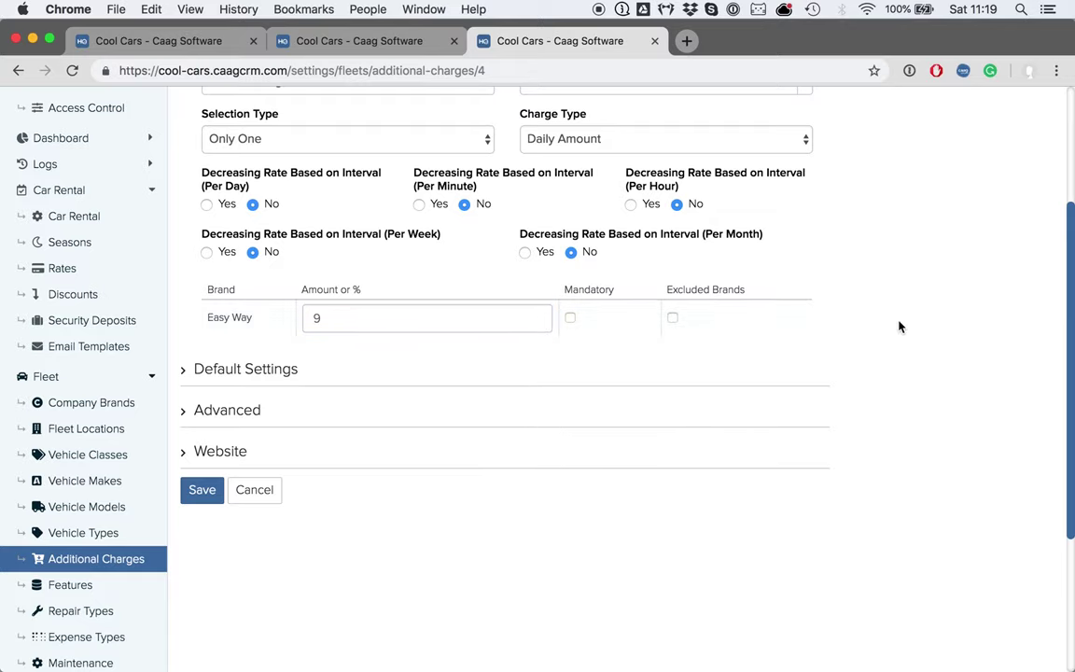
Examine the Mandatory option for the Easy Way brand.
{"action": "scroll", "coordinate": [900, 326], "scroll_direction": "up", "scroll_amount": 1}
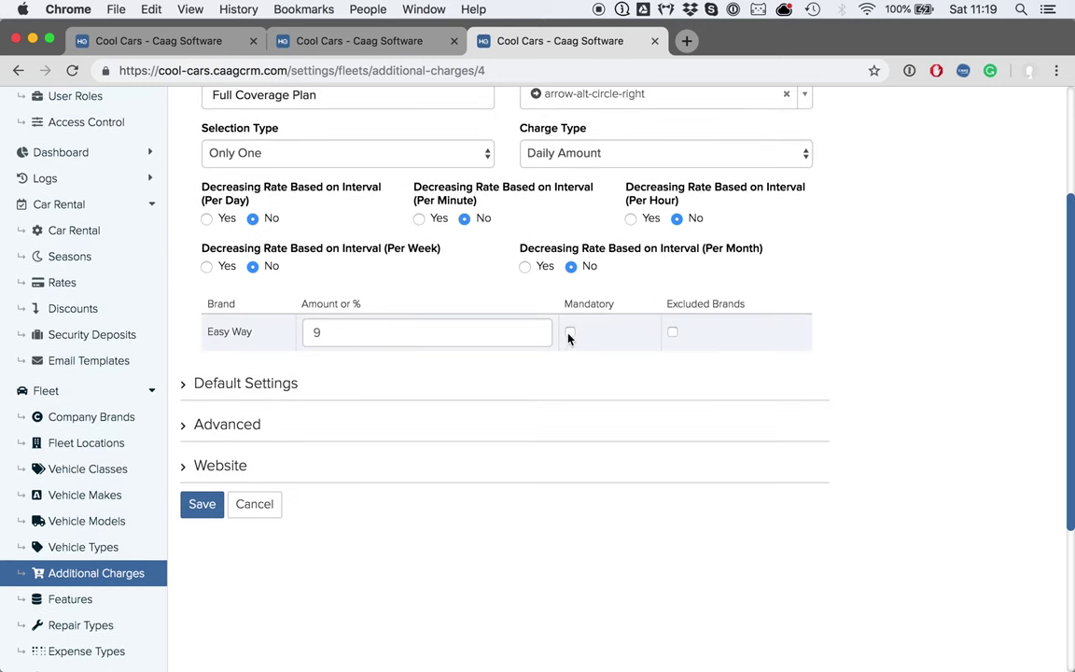
{"action": "scroll", "coordinate": [570, 340], "scroll_direction": "up", "scroll_amount": 1}
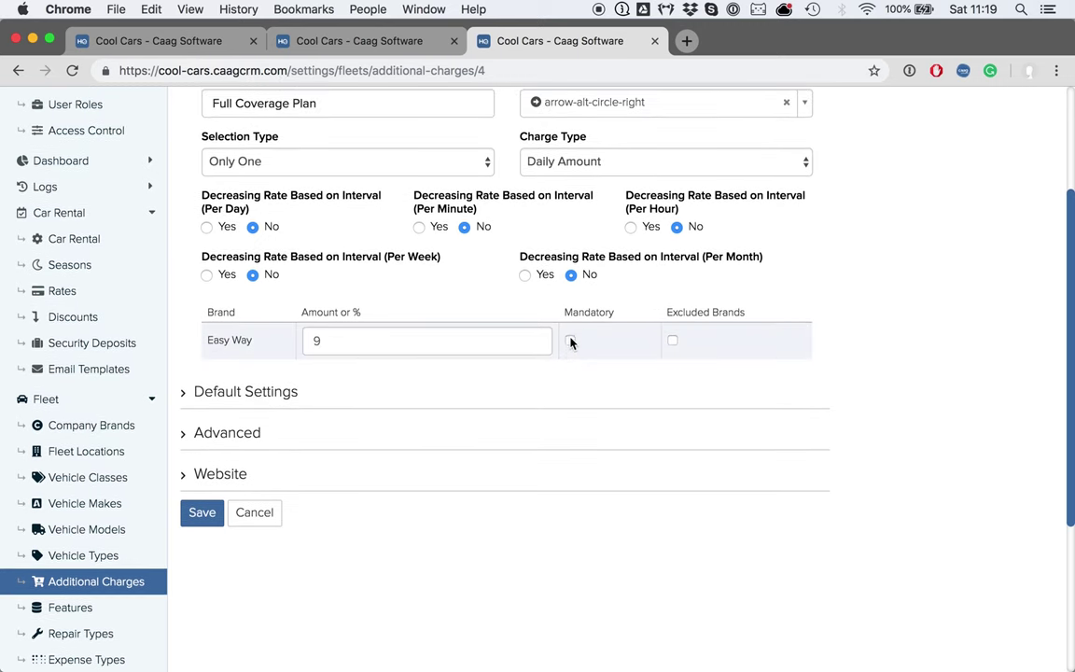
{"action": "left_click_drag", "start_coordinate": [564, 314], "coordinate": [617, 322]}
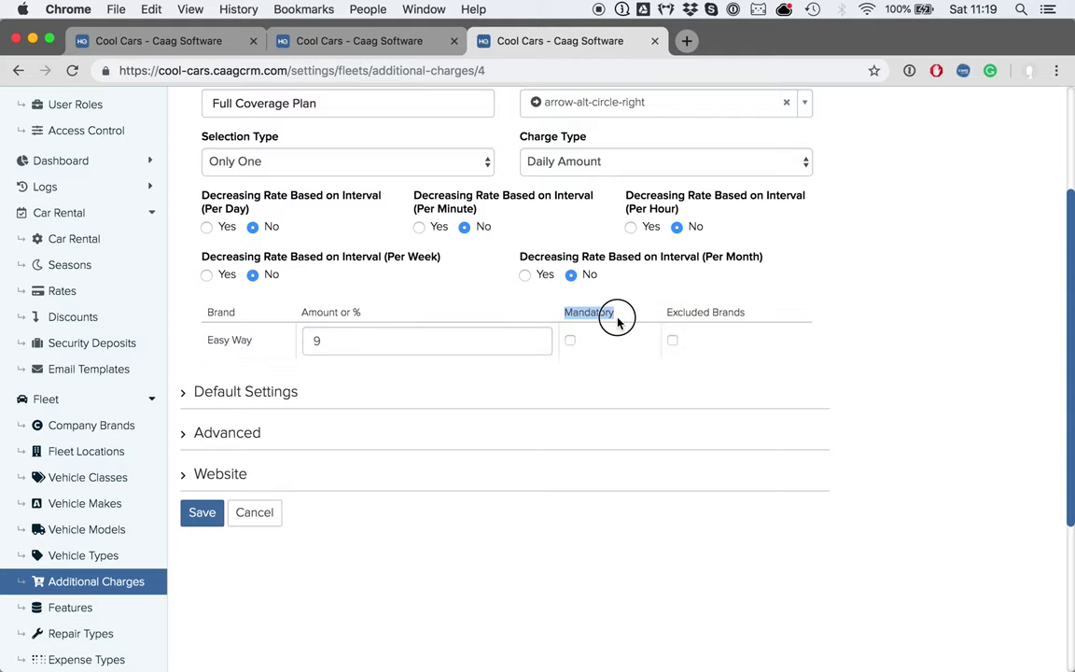
Expand Default Settings and review the default selection, recommendation, website display, reservation visibility and tax options.
{"action": "scroll", "coordinate": [305, 280], "scroll_direction": "down", "scroll_amount": 3}
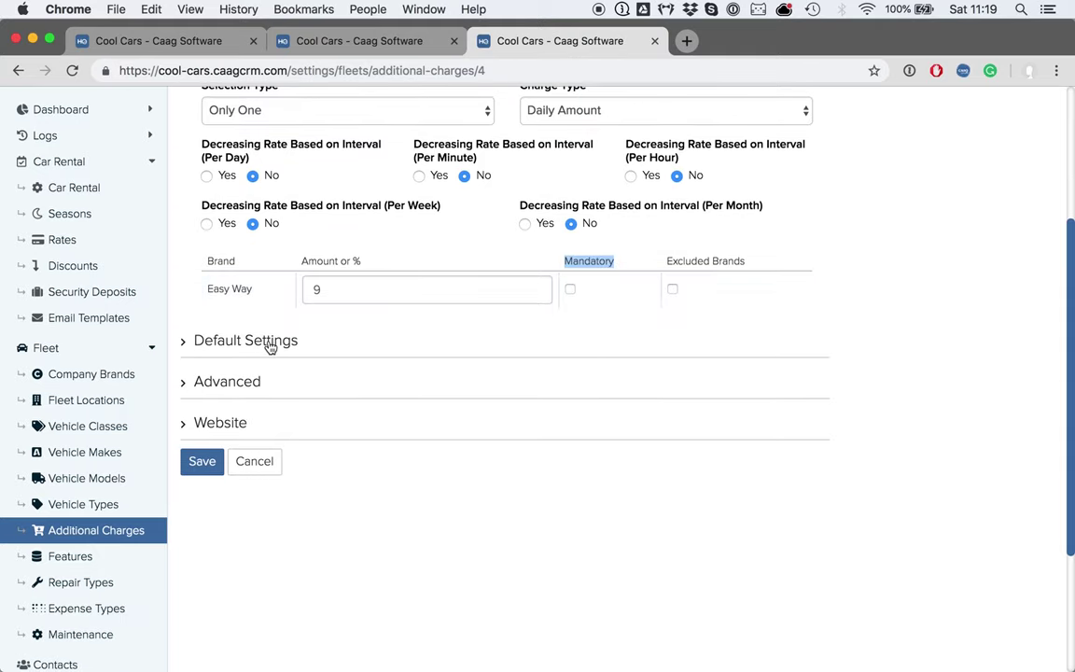
{"action": "left_click", "coordinate": [269, 341]}
{"action": "scroll", "coordinate": [483, 422], "scroll_direction": "down", "scroll_amount": 5}
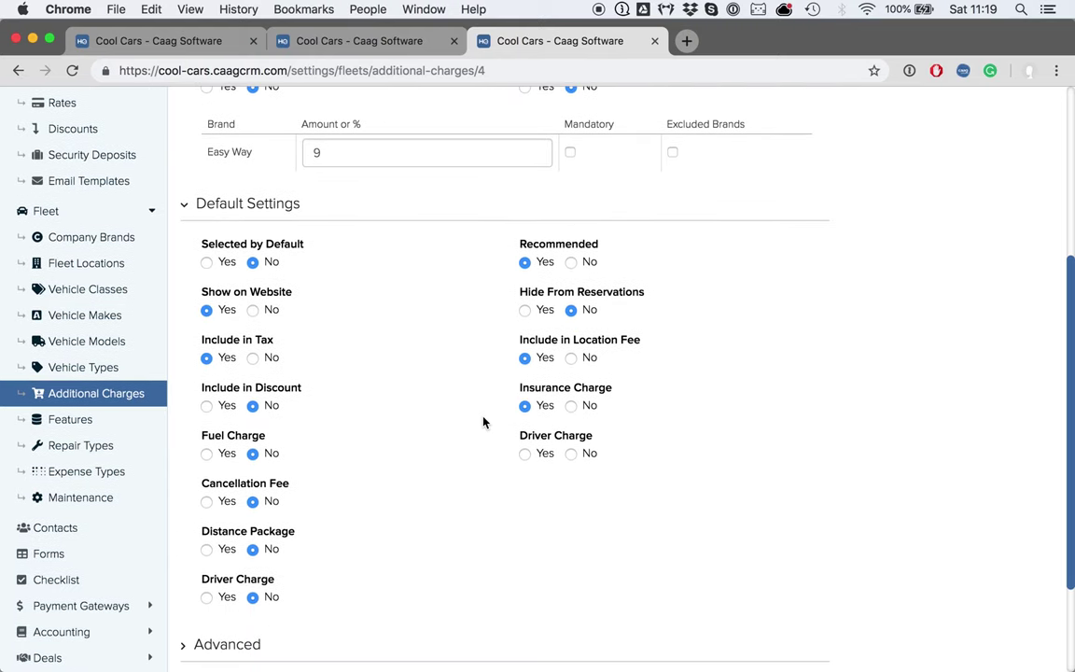
{"action": "scroll", "coordinate": [483, 422], "scroll_direction": "down", "scroll_amount": 1}
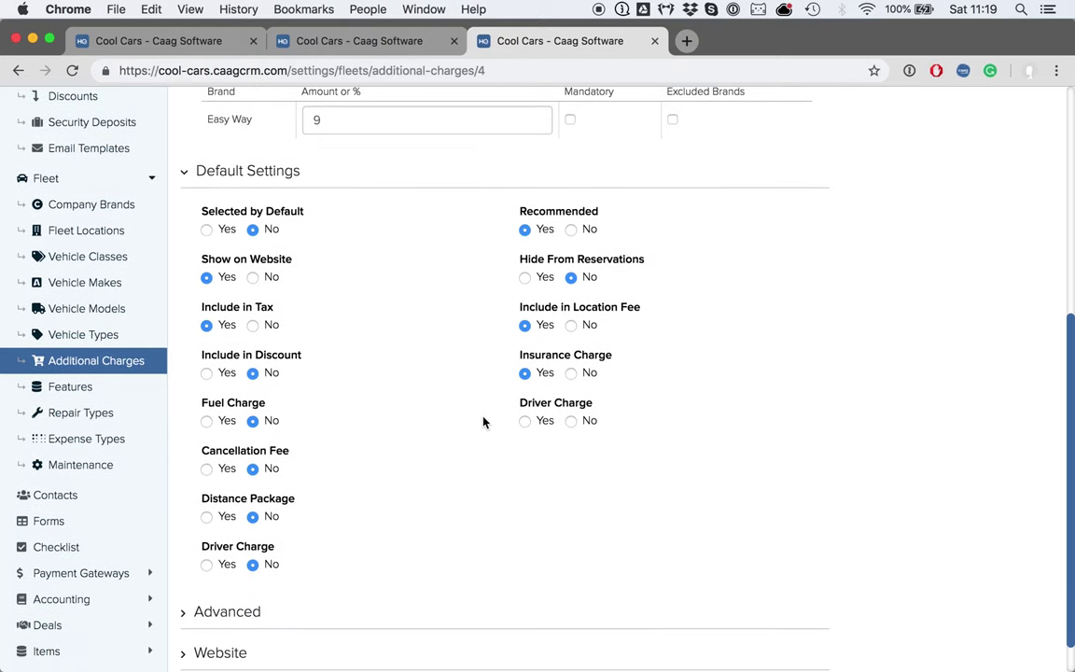
{"action": "left_click_drag", "start_coordinate": [203, 209], "coordinate": [309, 224]}
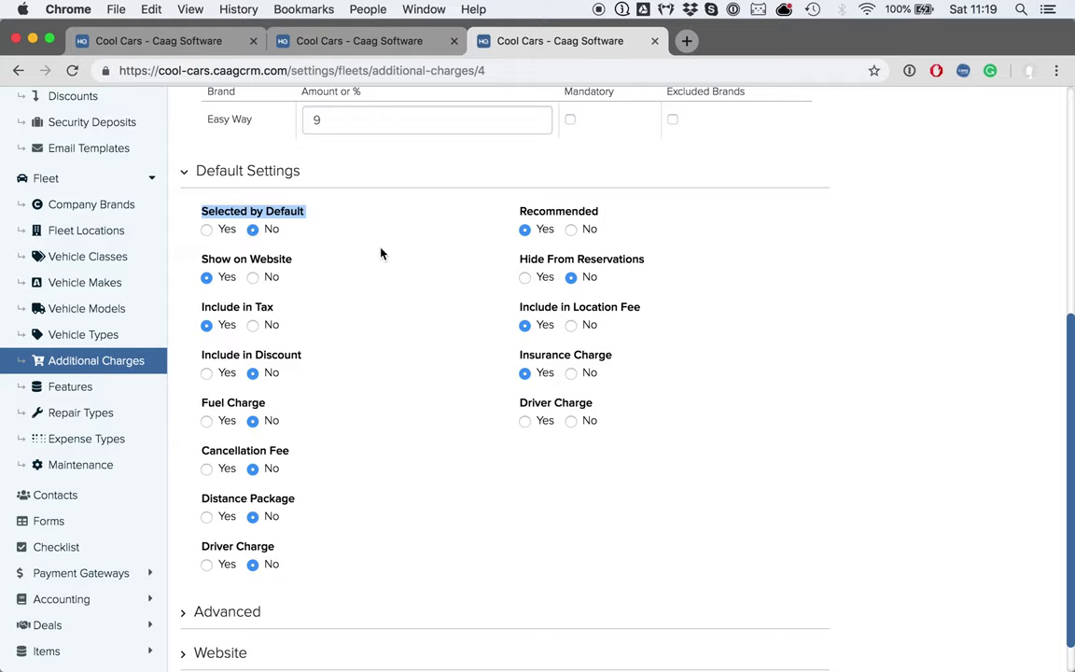
{"action": "left_click_drag", "start_coordinate": [521, 211], "coordinate": [604, 211]}
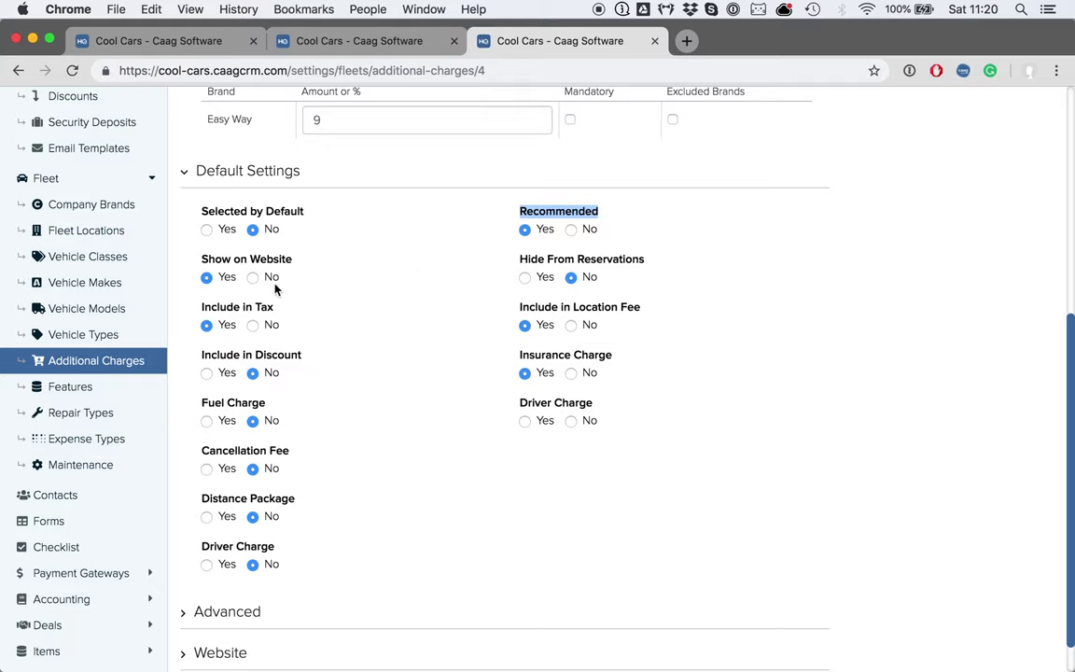
{"action": "left_click_drag", "start_coordinate": [204, 262], "coordinate": [370, 266]}
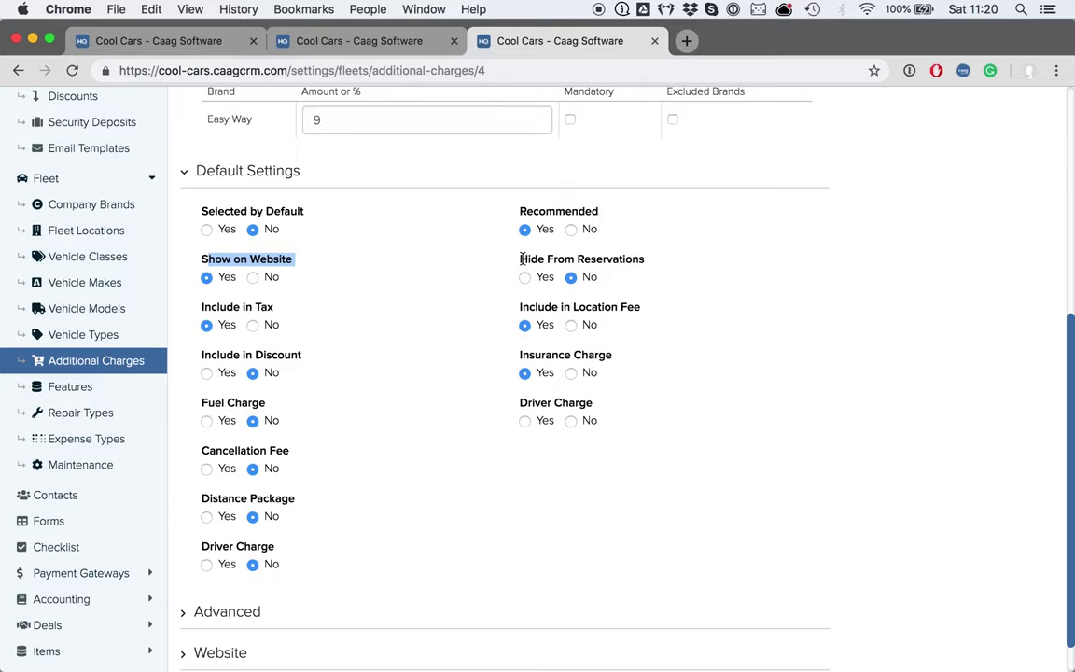
{"action": "left_click_drag", "start_coordinate": [519, 258], "coordinate": [605, 278]}
{"action": "left_click", "coordinate": [630, 283]}
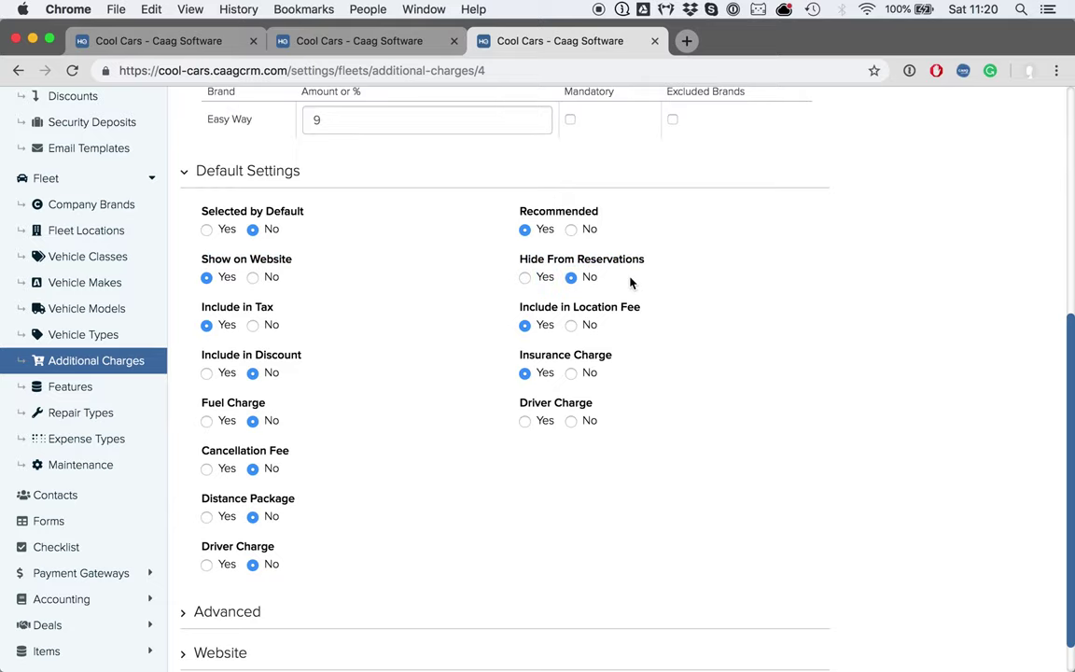
{"action": "scroll", "coordinate": [363, 344], "scroll_direction": "down", "scroll_amount": 2}
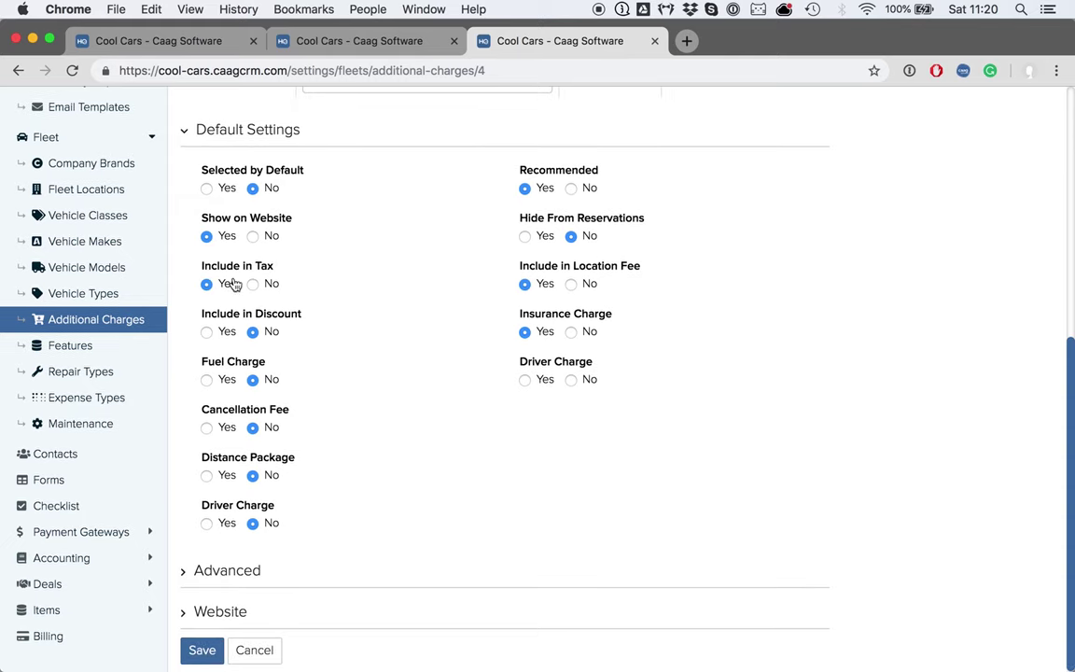
{"action": "left_click_drag", "start_coordinate": [203, 265], "coordinate": [268, 278]}
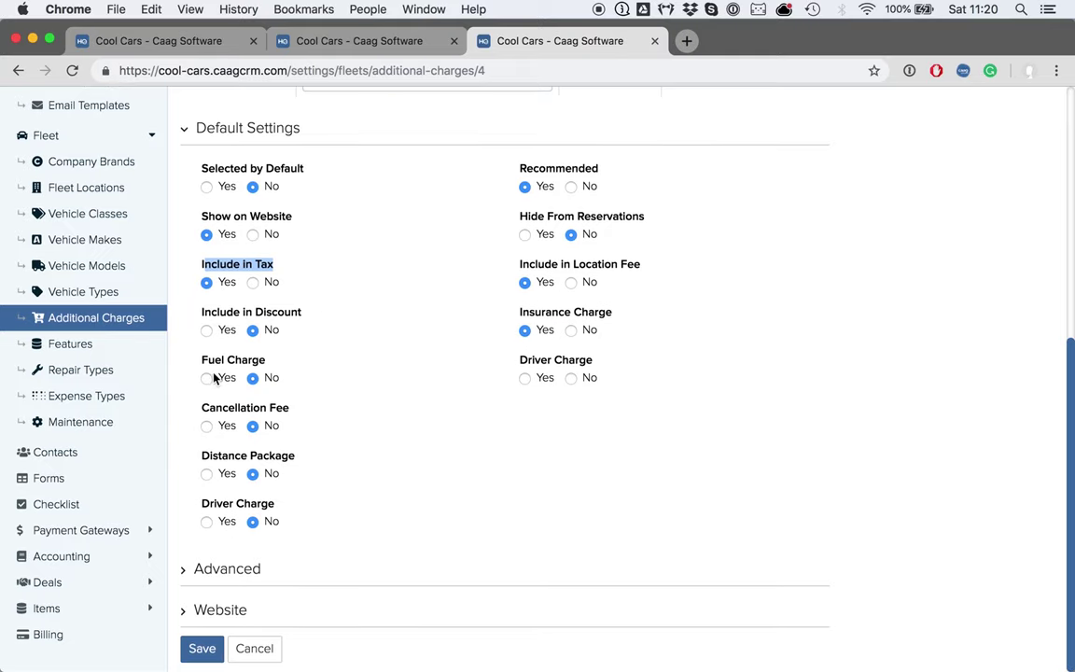
Expand the Advanced section and review its item dependency, quantity and maximum charge fields.
{"action": "left_click", "coordinate": [224, 570]}
{"action": "scroll", "coordinate": [331, 496], "scroll_direction": "down", "scroll_amount": 3}
{"action": "scroll", "coordinate": [331, 497], "scroll_direction": "down", "scroll_amount": 3}
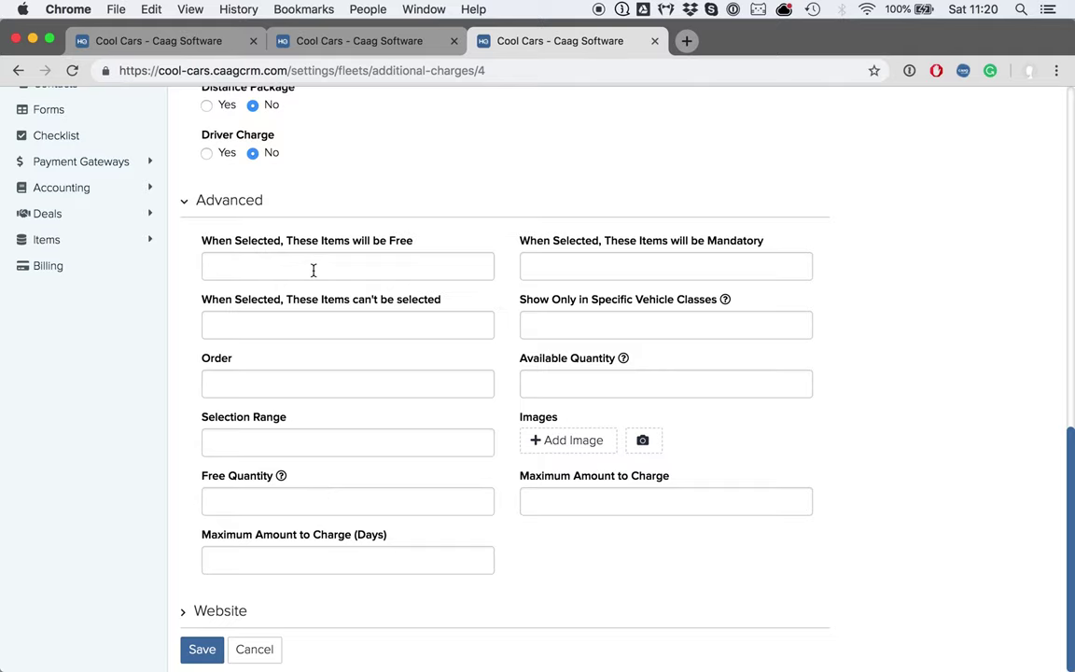
Expand the Website section and replace the English short description with "Feel extra safe!".
{"action": "left_click", "coordinate": [220, 610]}
{"action": "scroll", "coordinate": [252, 567], "scroll_direction": "down", "scroll_amount": 9}
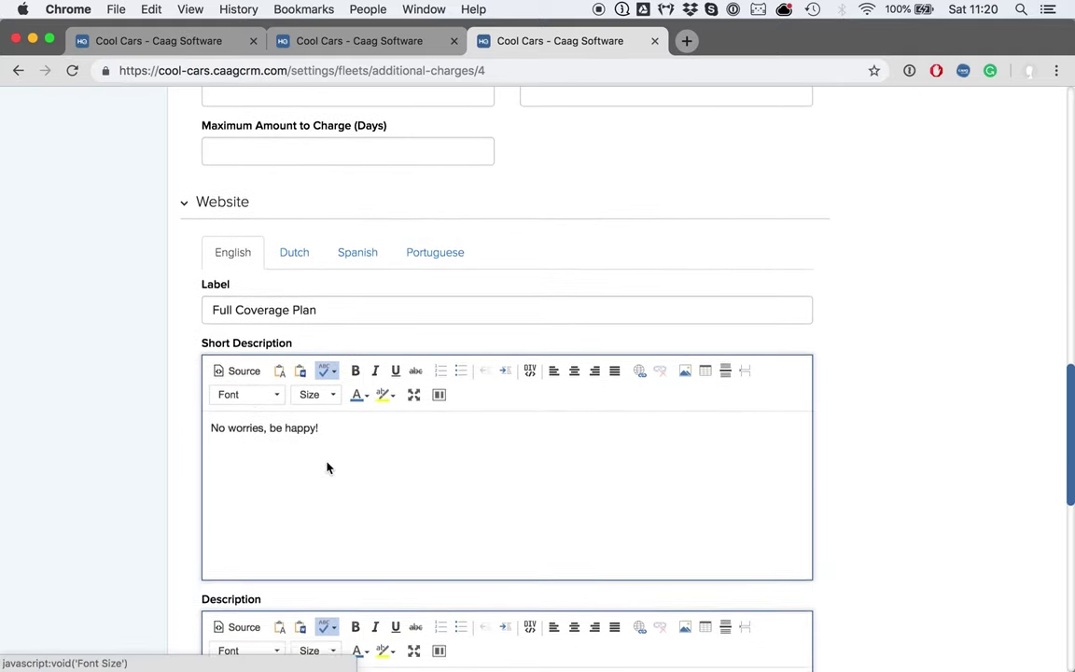
{"action": "scroll", "coordinate": [327, 464], "scroll_direction": "down", "scroll_amount": 2}
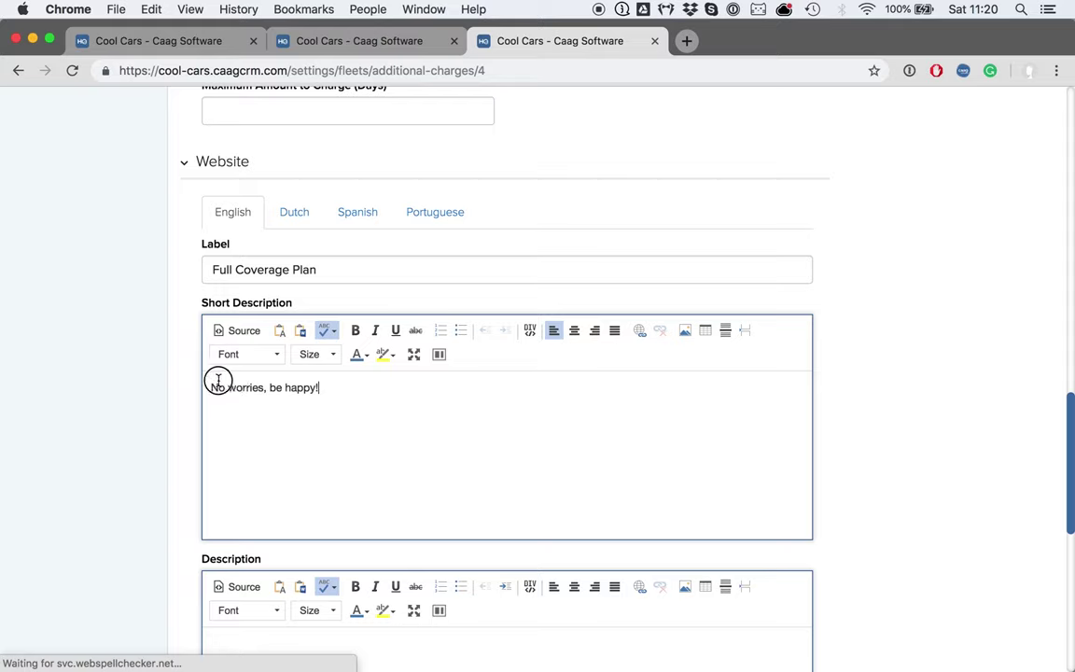
{"action": "left_click_drag", "start_coordinate": [212, 387], "coordinate": [319, 388]}
{"action": "type", "text": "Feel extra safe!"}
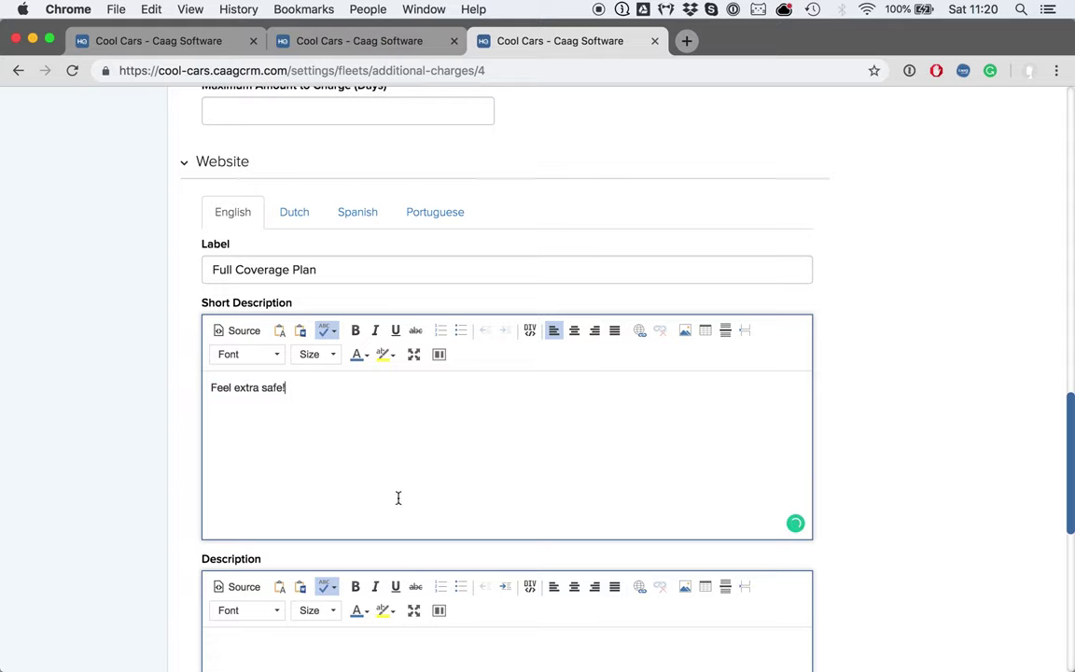
Save the changes to the Full Coverage Plan additional charge.
{"action": "scroll", "coordinate": [457, 529], "scroll_direction": "down", "scroll_amount": 6}
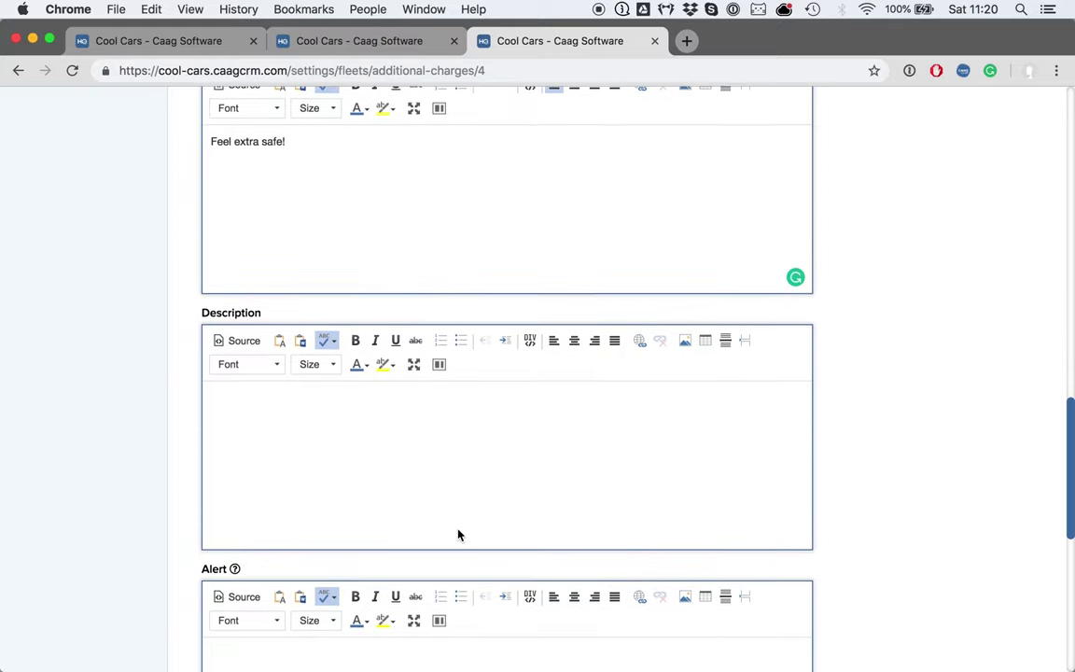
{"action": "left_click", "coordinate": [211, 648]}
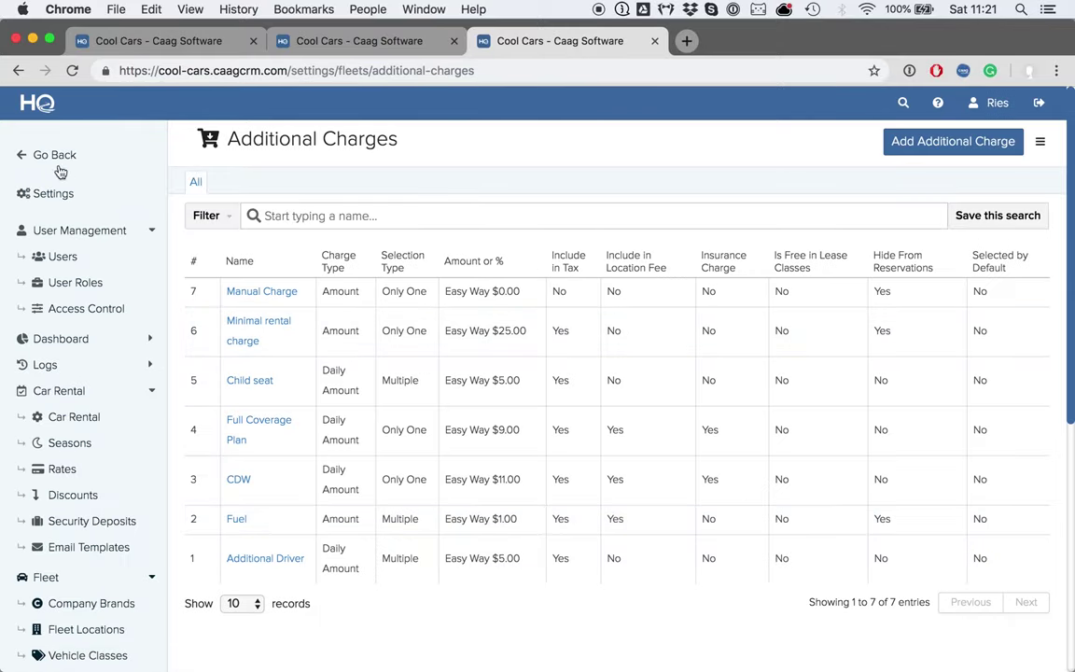
Leave the settings and start a new reservation with the preset dates, choosing the Economic Manual vehicle.
{"action": "left_click", "coordinate": [54, 157]}
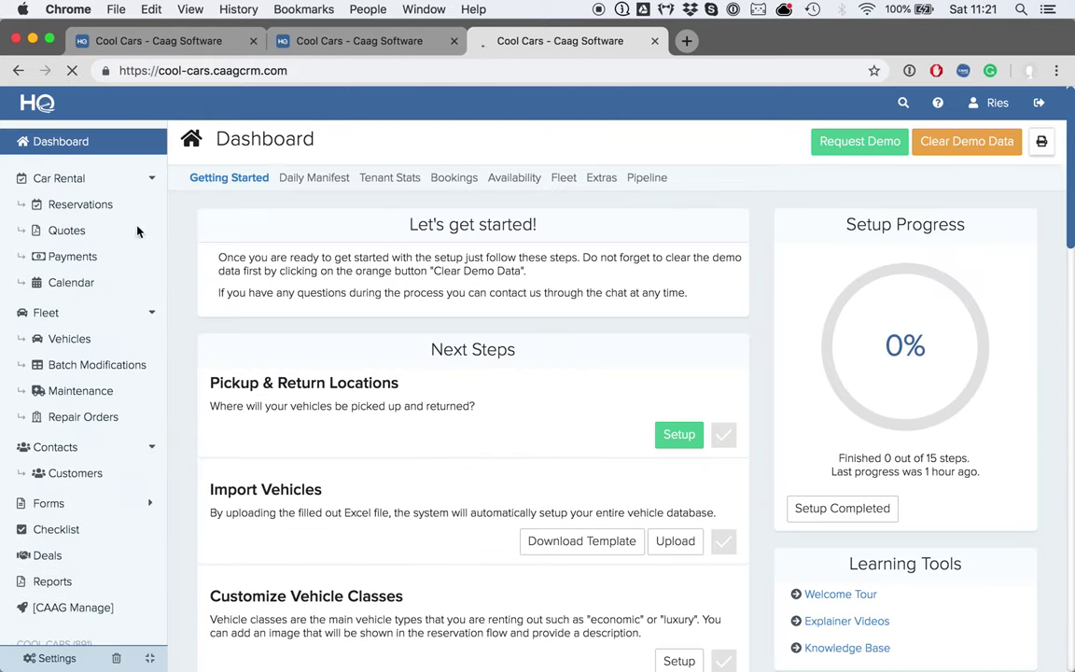
{"action": "left_click", "coordinate": [81, 207]}
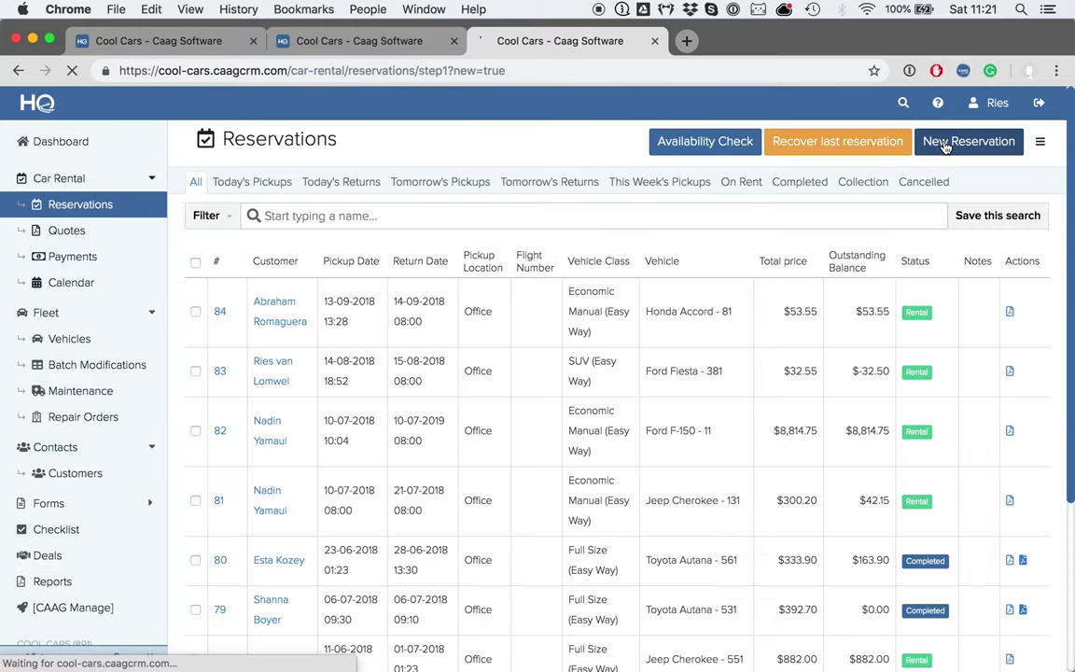
{"action": "left_click", "coordinate": [231, 492]}
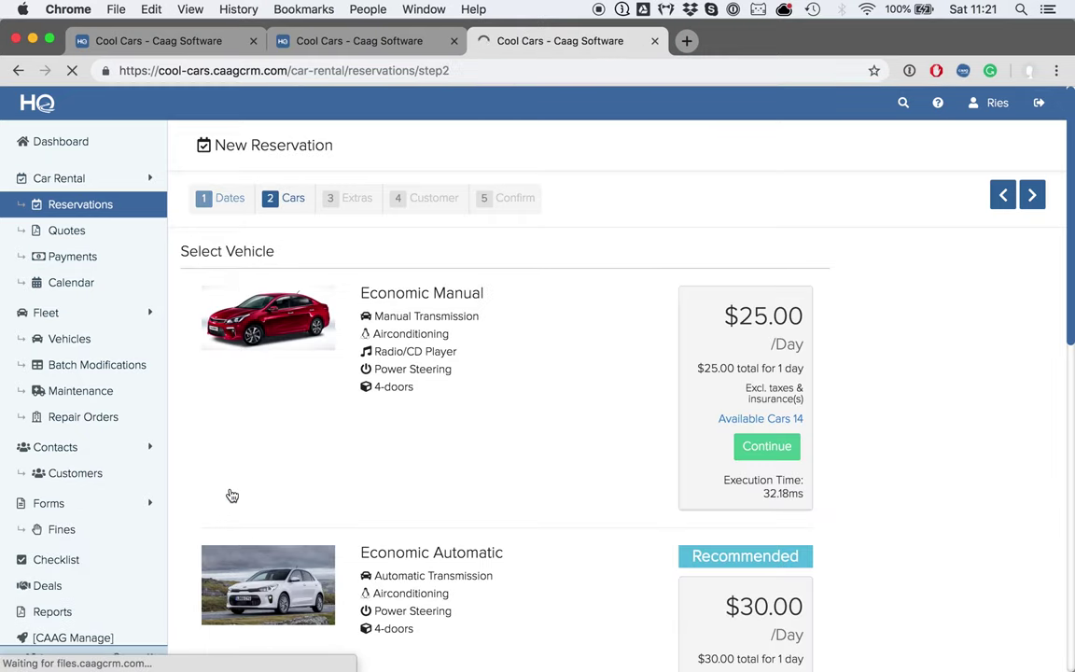
{"action": "left_click", "coordinate": [790, 448]}
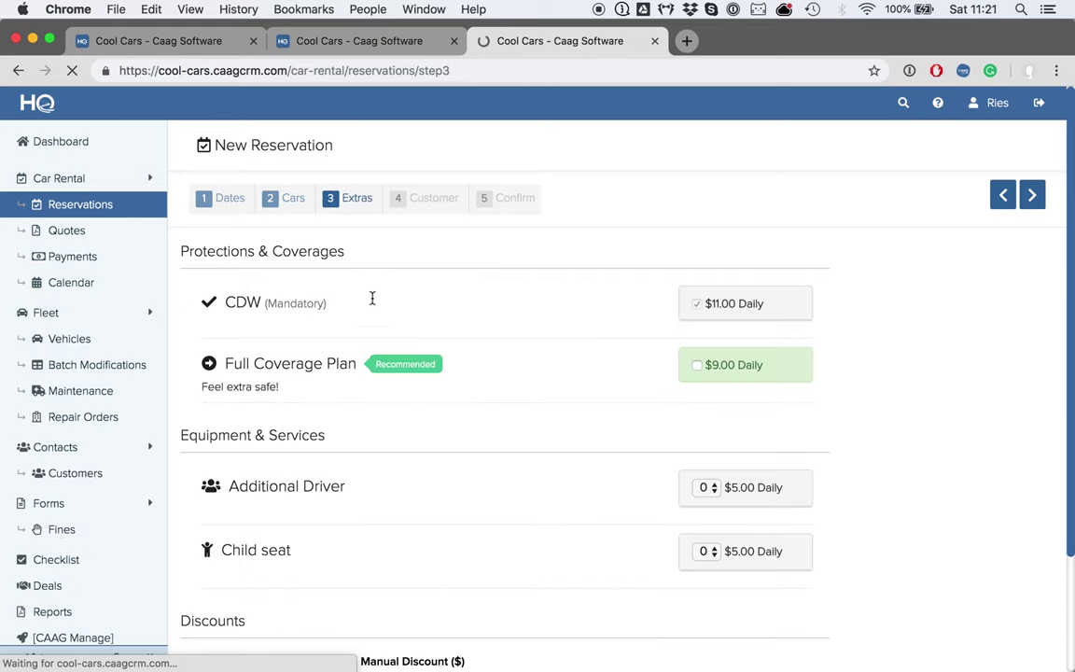
Examine the Full Coverage Plan entry among the reservation extras, checking its label, recommendation tag, short description and daily price.
{"action": "scroll", "coordinate": [370, 285], "scroll_direction": "down", "scroll_amount": 1}
{"action": "left_click_drag", "start_coordinate": [225, 317], "coordinate": [370, 320]}
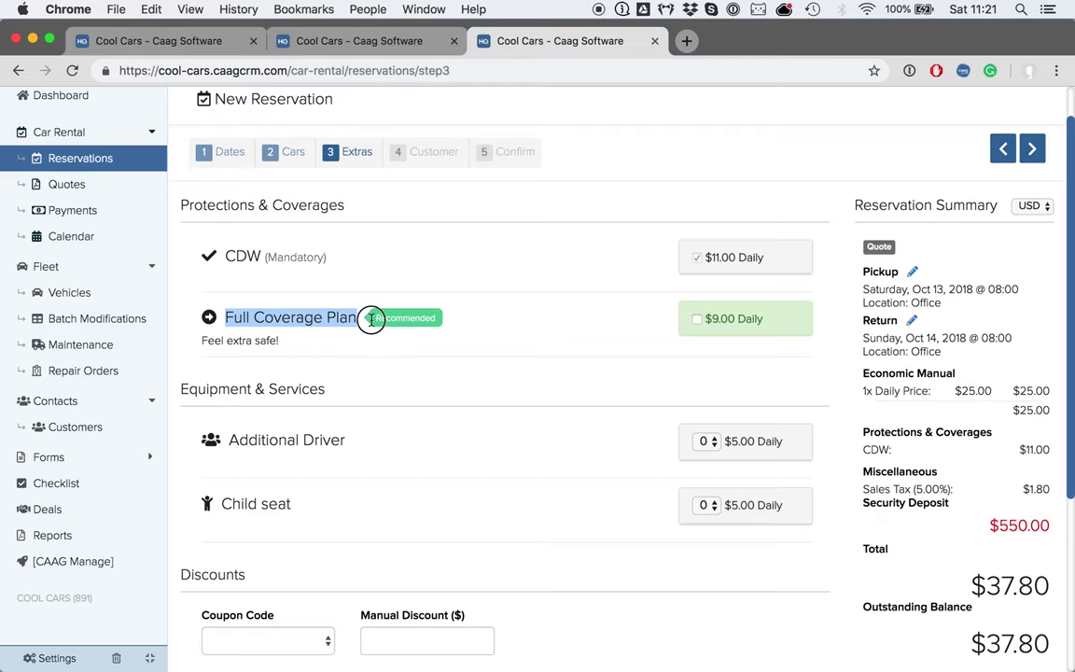
{"action": "left_click", "coordinate": [432, 327]}
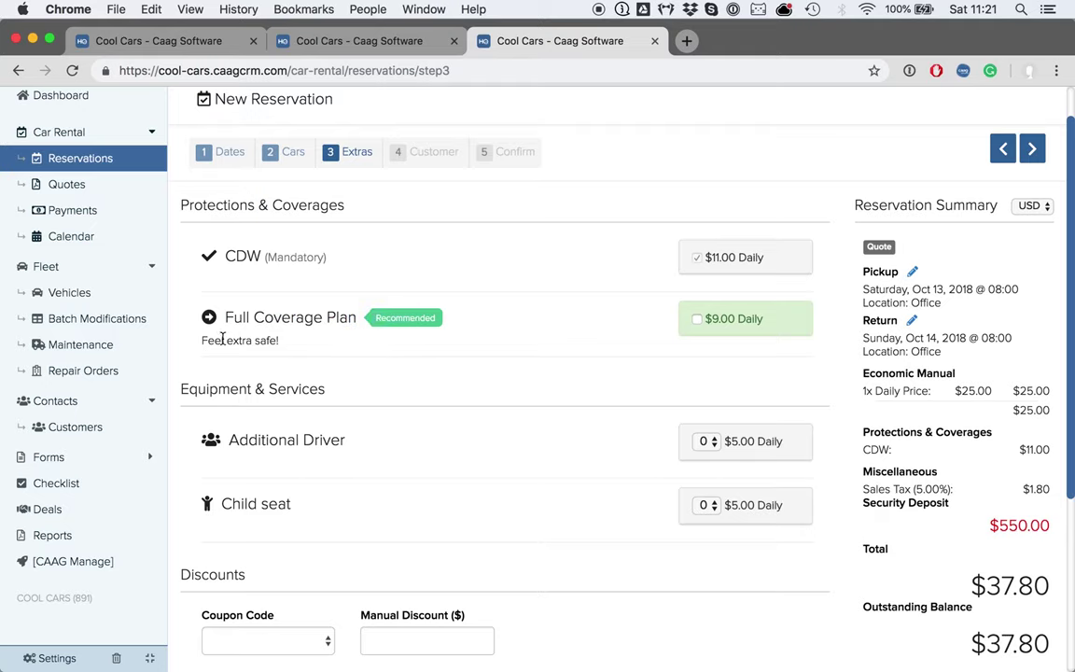
{"action": "left_click_drag", "start_coordinate": [202, 343], "coordinate": [317, 354]}
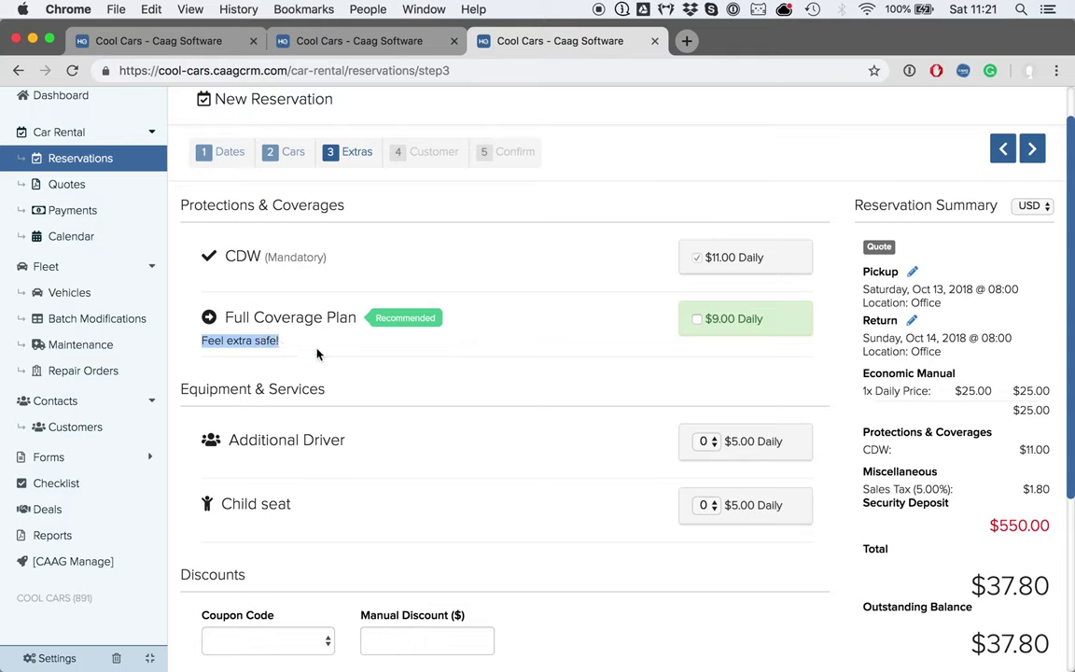
{"action": "left_click", "coordinate": [474, 365]}
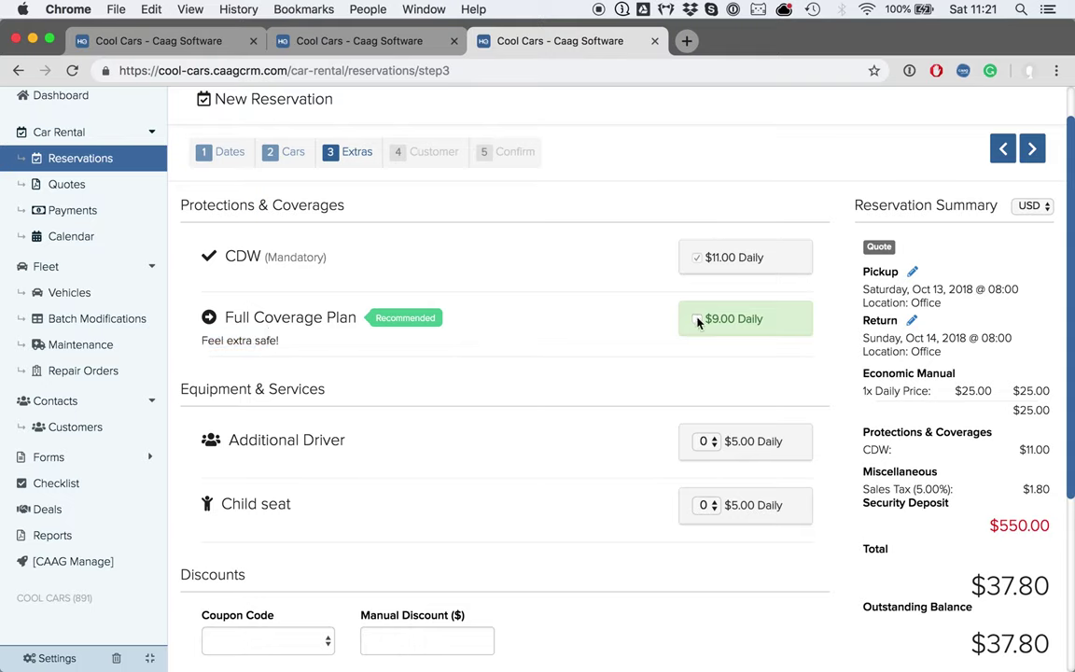
{"action": "left_click_drag", "start_coordinate": [737, 317], "coordinate": [701, 323]}
{"action": "scroll", "coordinate": [425, 336], "scroll_direction": "down", "scroll_amount": 1}
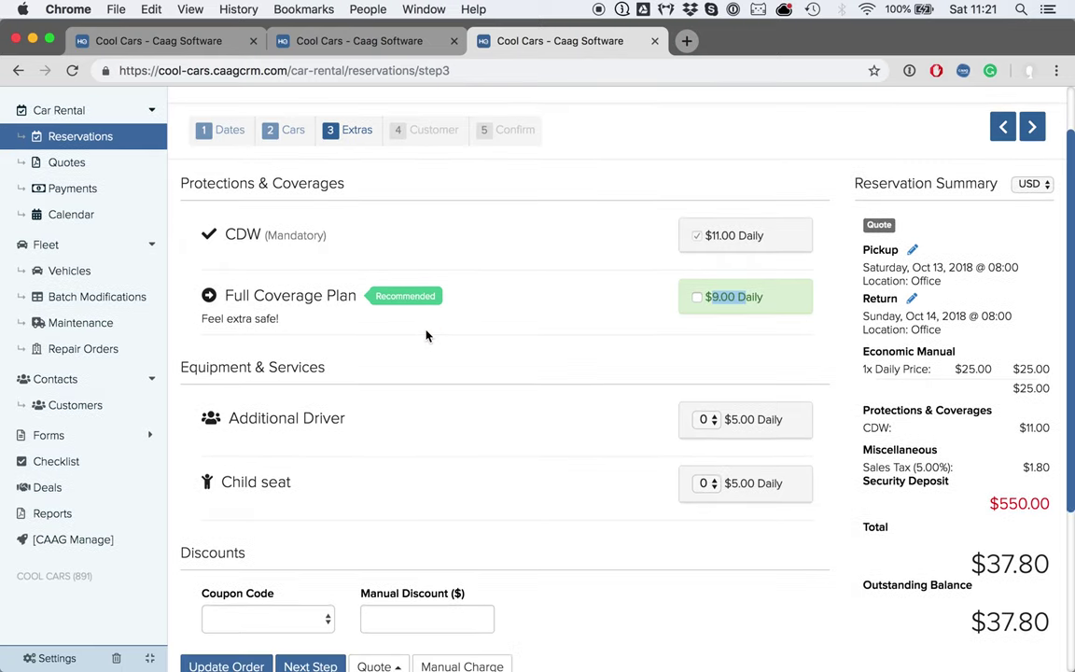